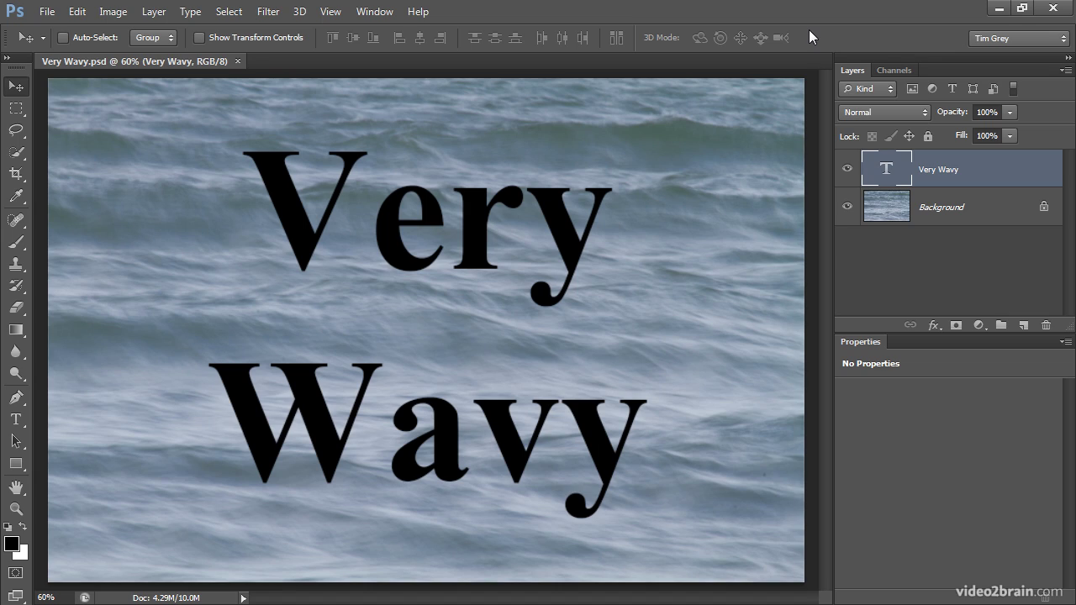
Edit the Very Wavy text layer and select only the word Wavy
double_click(891, 174)
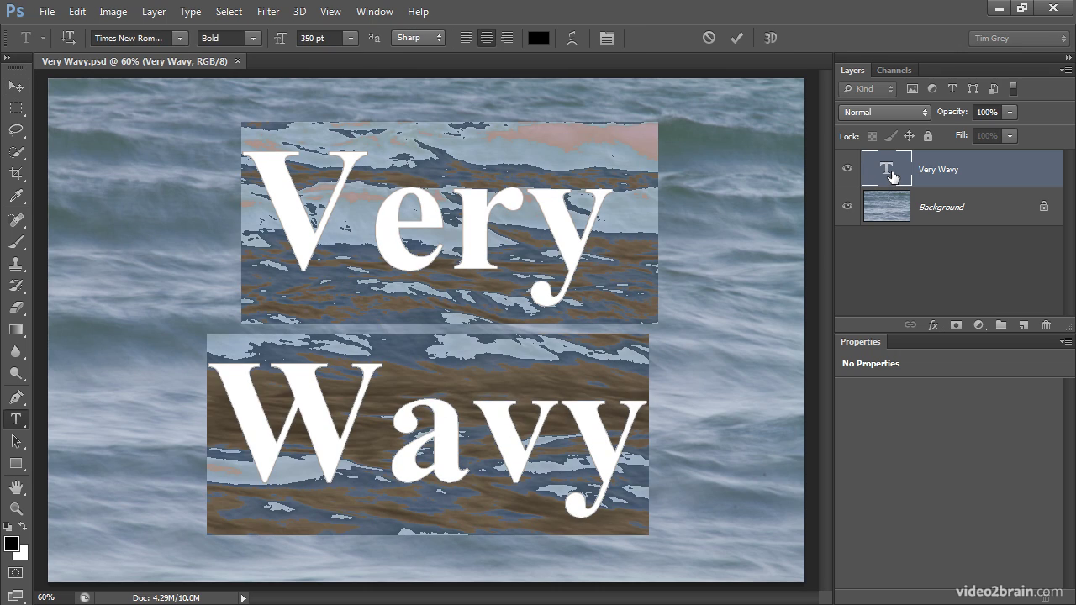
left_click(362, 437)
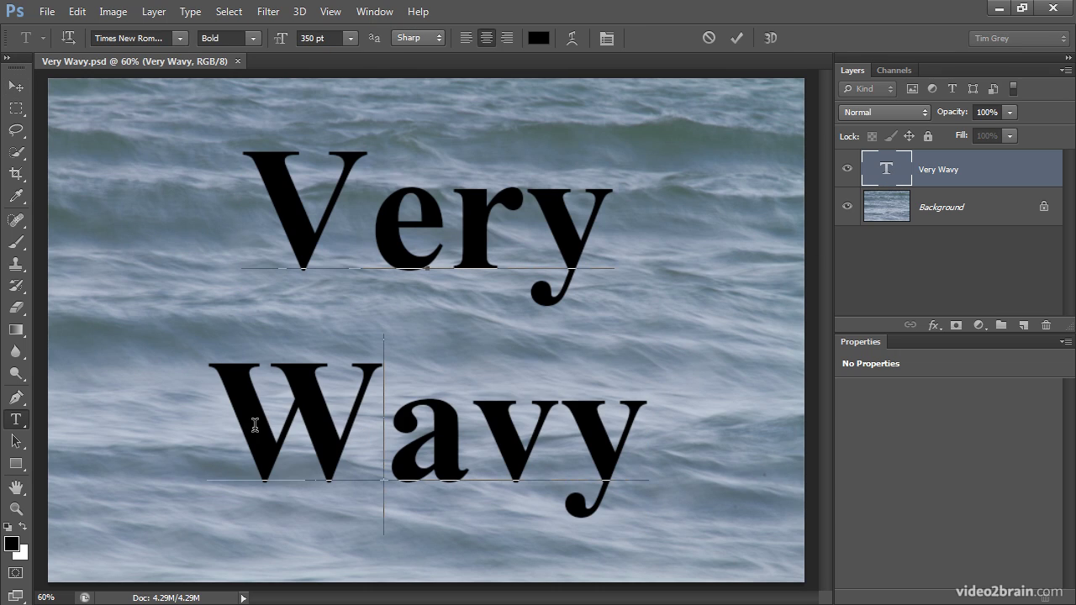
left_click_drag(210, 425, 643, 421)
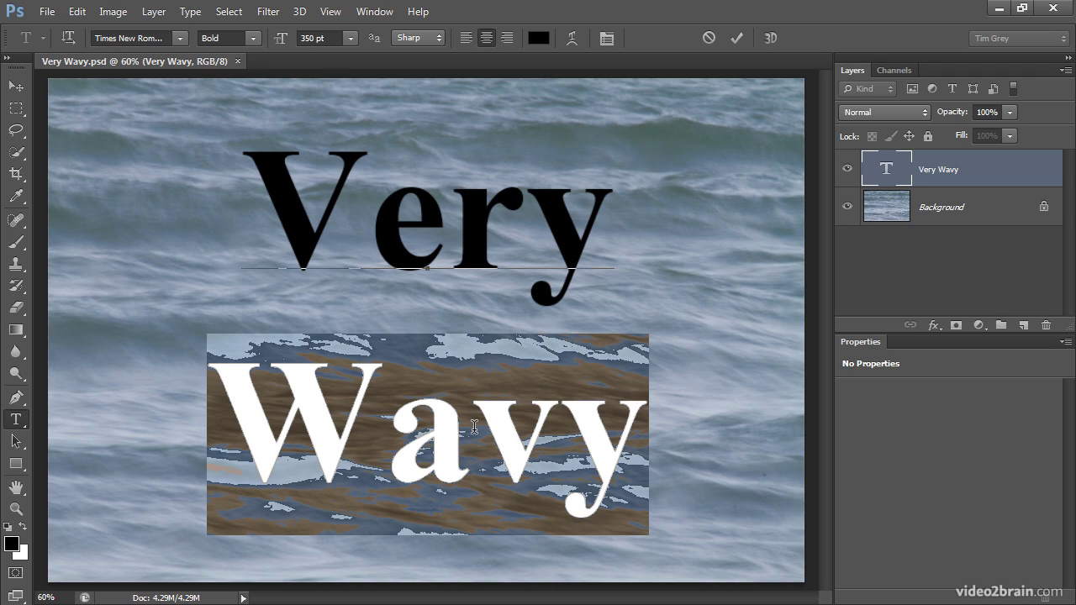
Show the Character panel and choose the 25 tracking preset for Wavy
left_click(607, 39)
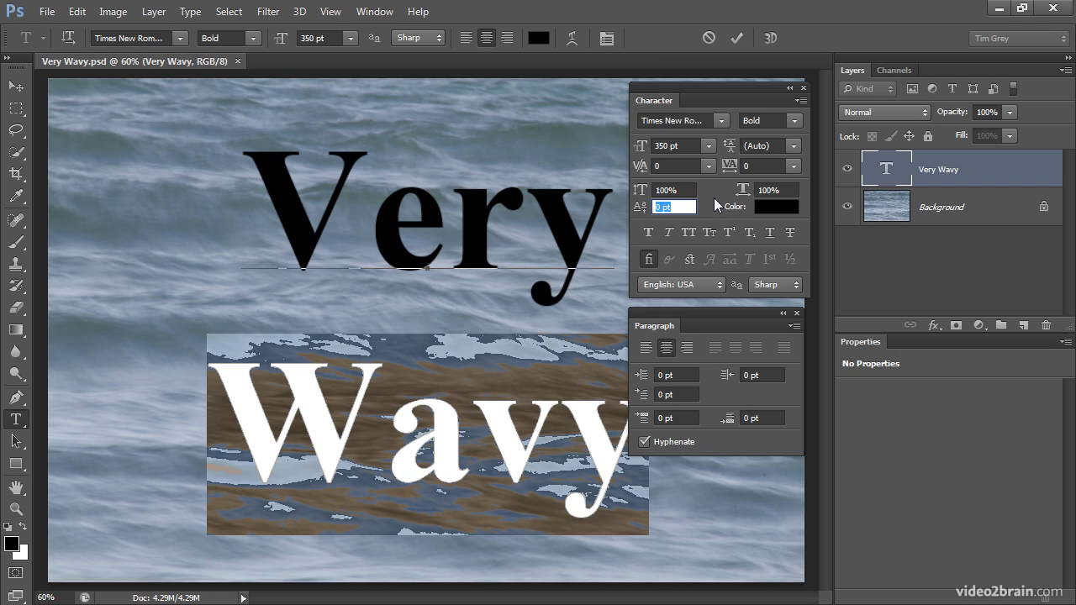
left_click(794, 166)
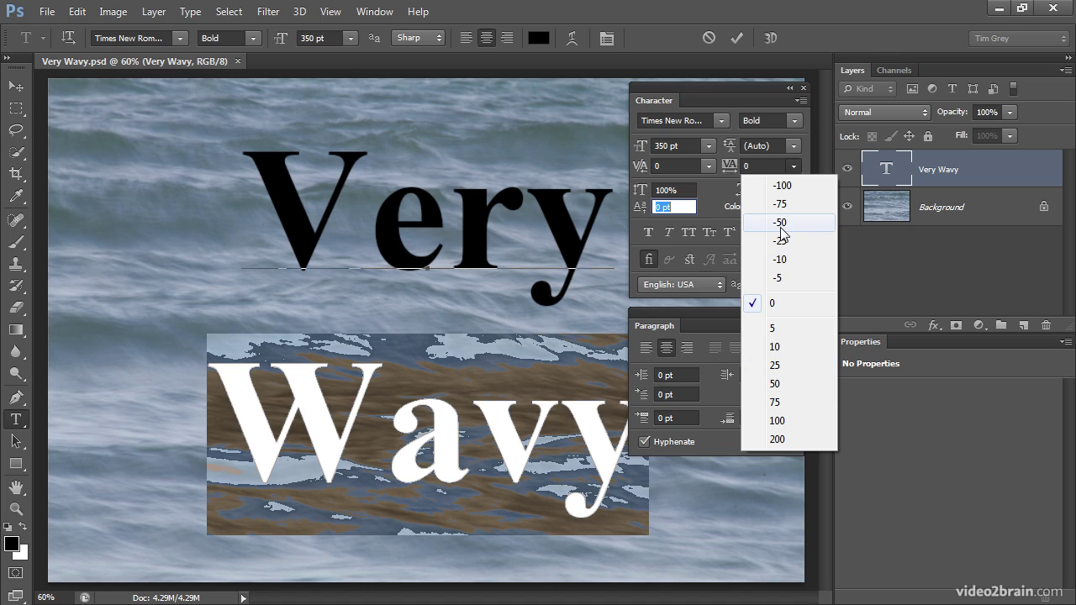
left_click(784, 367)
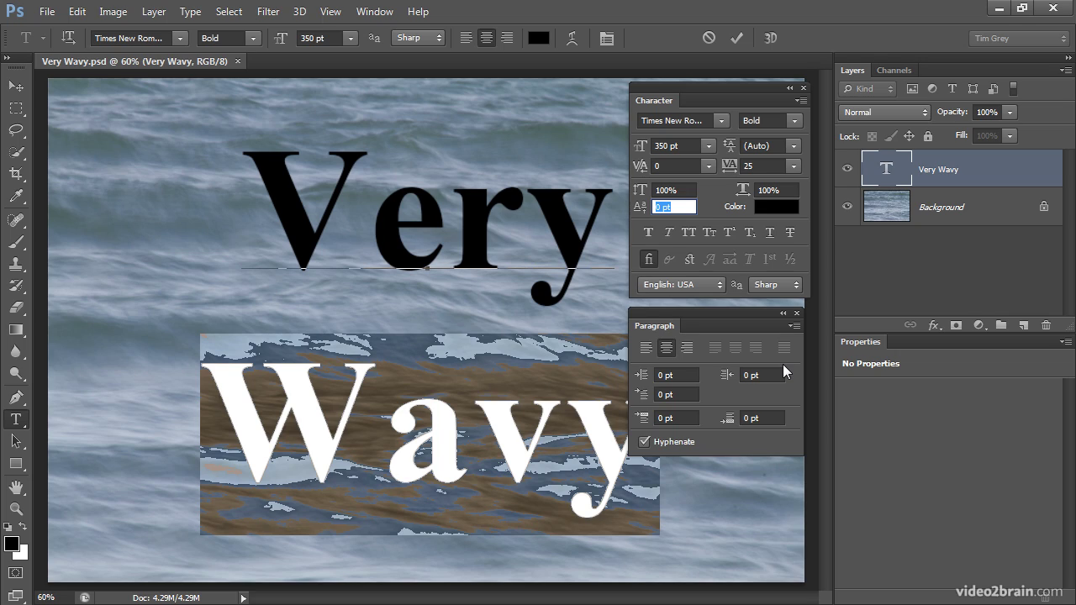
Try tracking values 250, 25 and -175 for Wavy in the Tracking field
left_click(764, 165)
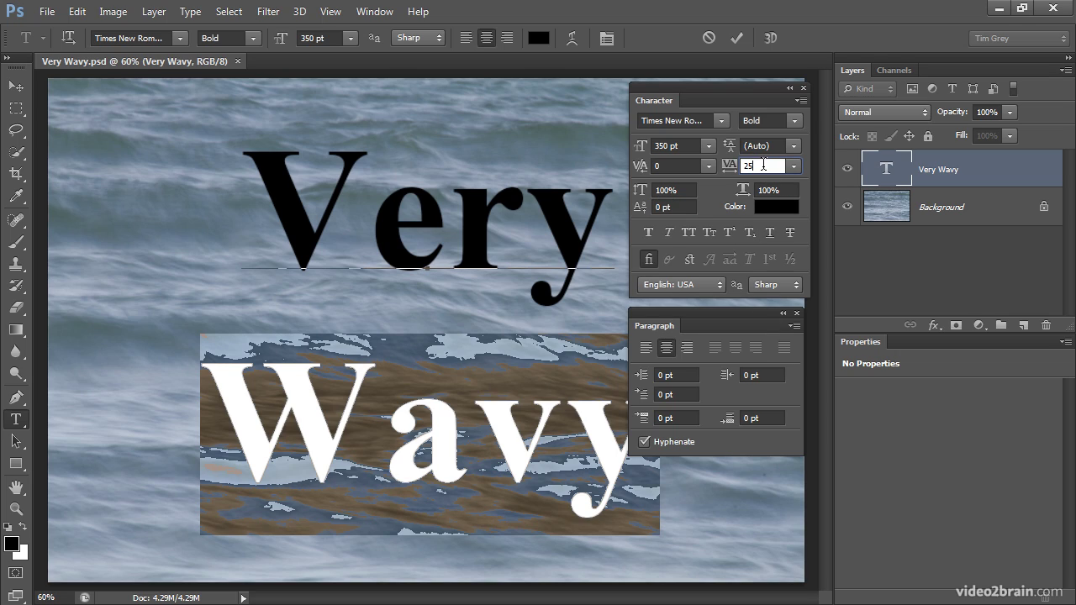
type("0")
key("Return")
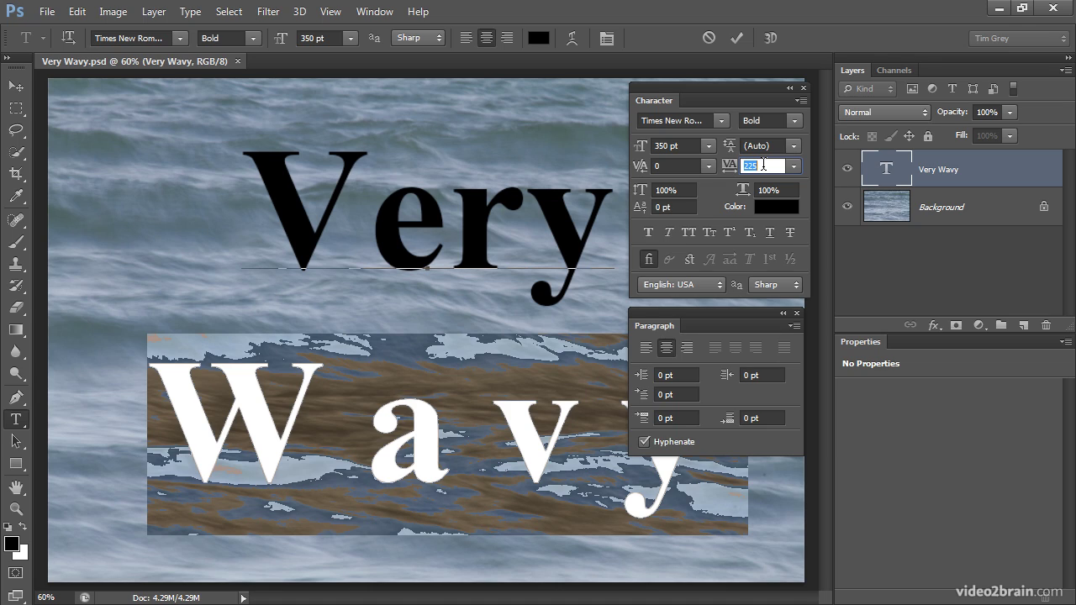
type("25")
key("Return")
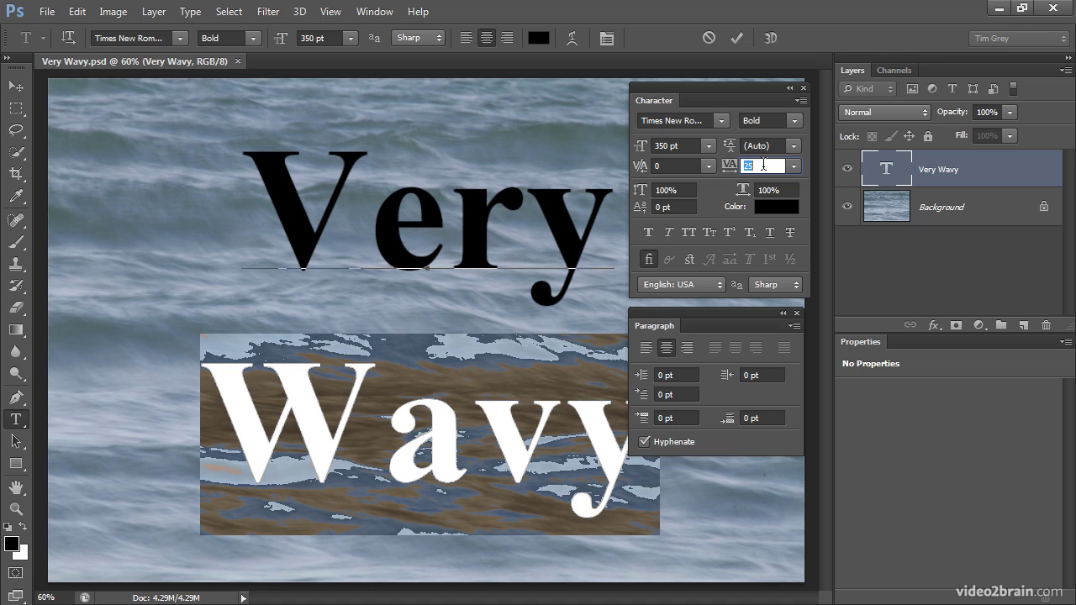
type("-175")
key("Return")
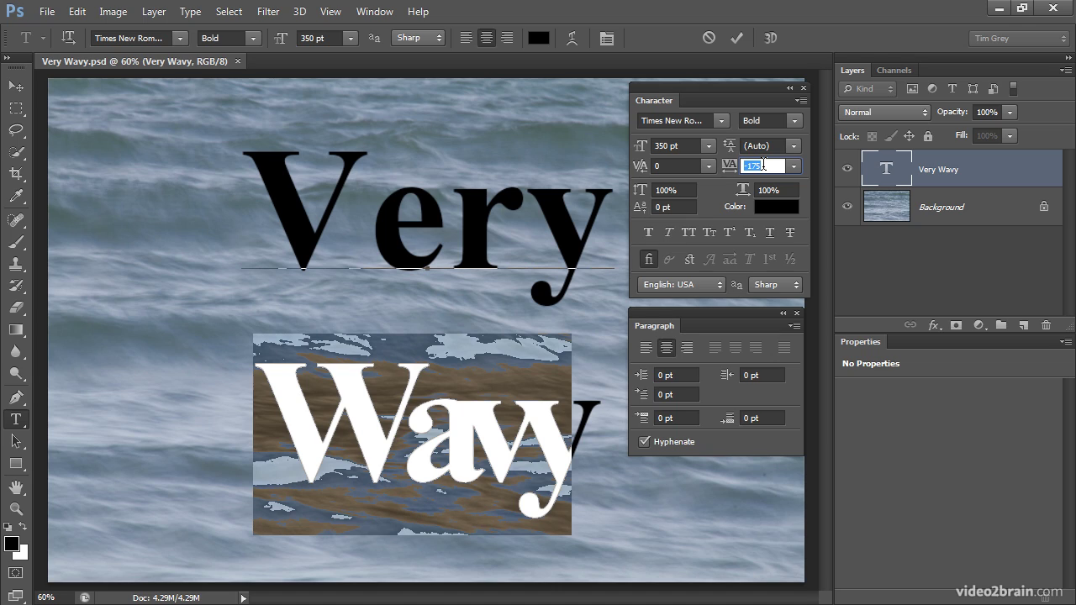
Step Wavy's tracking up and down with arrow keys, settling at 5
key("Up")
key("Up")
key("Up")
key("Up")
key("Up")
key("Up")
key("Up")
key("Up")
key("Up")
key("Up")
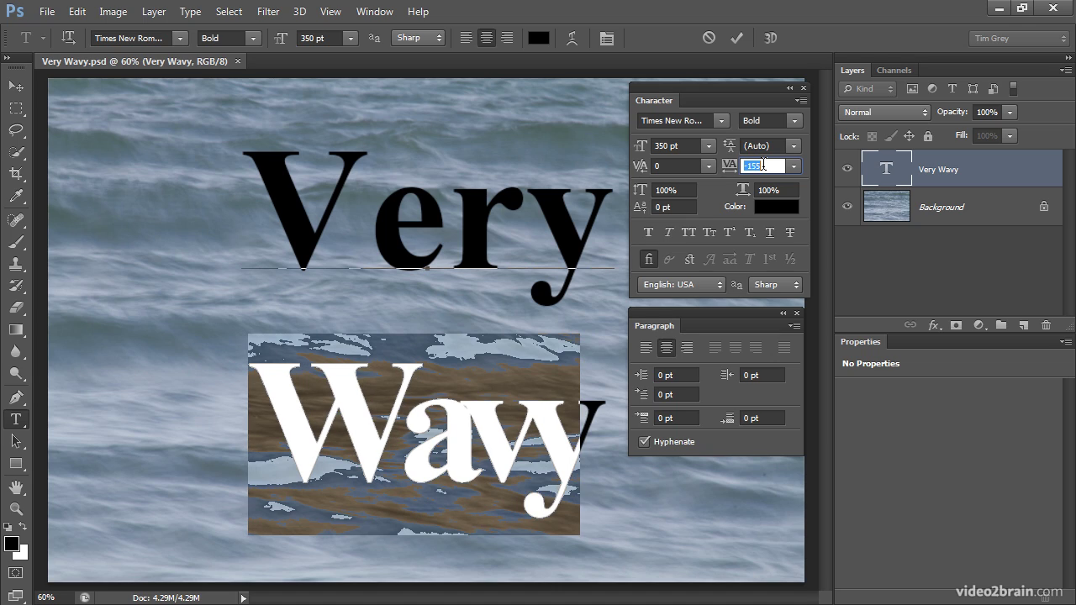
key("Up")
key("Up")
key("Up")
key("Up")
key("Up")
key("Up")
key("Up")
key("Up")
key("Up")
key("Up")
key("Up")
key("Up")
key("Up")
key("Up")
key("Up")
key("Up")
key("Up")
key("Up")
key("Up")
key("Up")
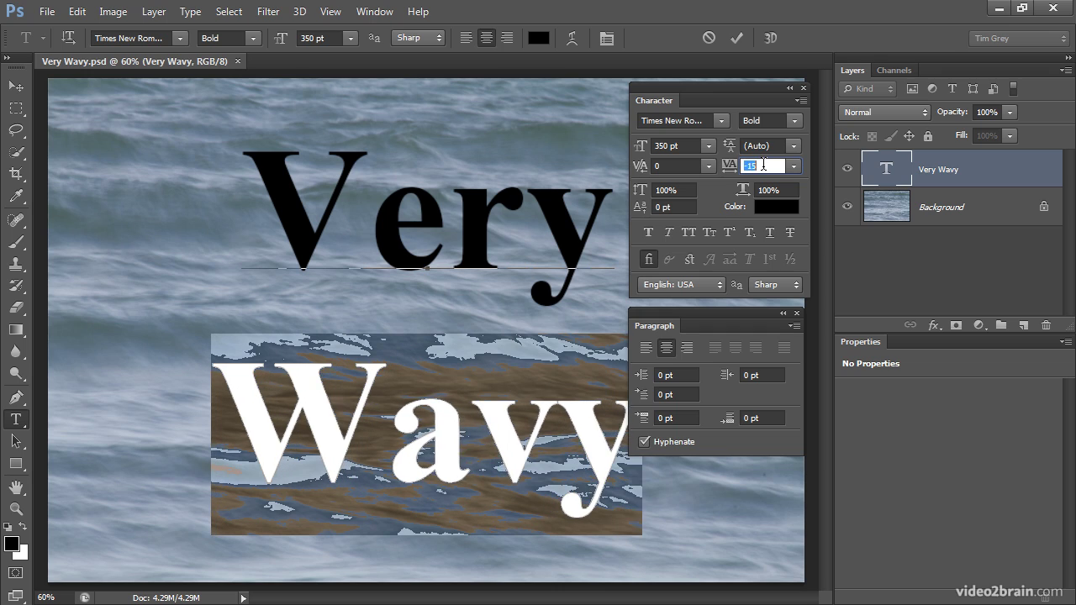
key("Up")
key("Up")
key("Up")
key("Up")
key("Up")
key("Up")
key("Up")
key("Up")
key("Up")
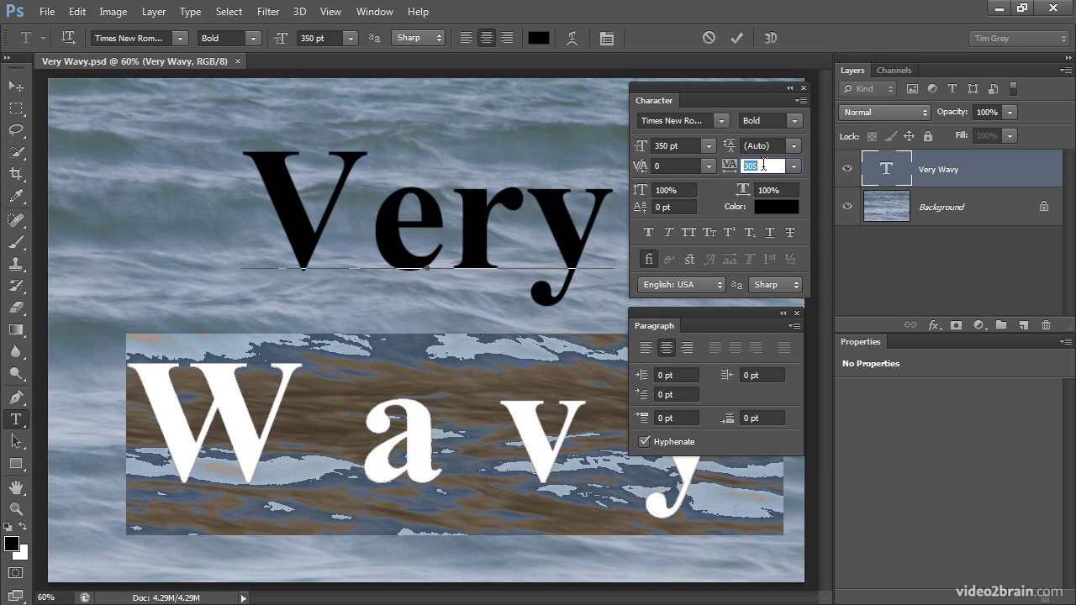
key("Down")
key("Down")
key("Down")
key("Down")
key("Down")
key("Down")
key("Down")
key("Down")
key("Down")
key("Down")
key("Down")
key("Down")
key("Down")
key("Down")
key("Down")
key("Down")
key("Down")
key("Down")
key("Down")
key("Down")
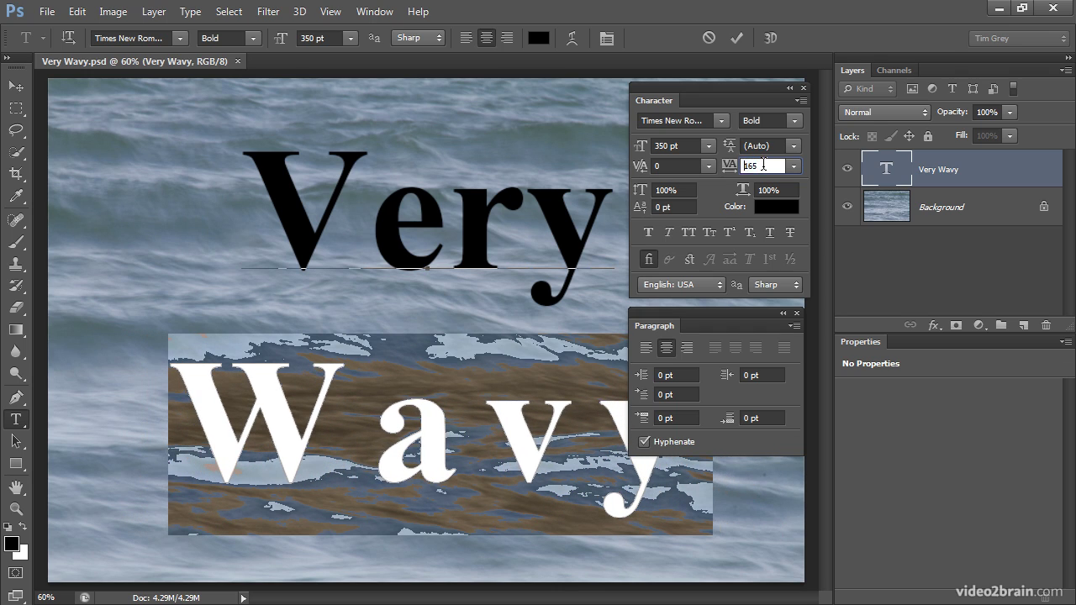
key("Up")
key("Up")
key("Up")
key("Up")
key("Up")
key("Up")
key("Up")
key("Up")
key("Up")
key("Up")
key("Up")
key("Down")
key("Down")
key("Down")
key("Down")
key("Down")
key("Down")
key("Down")
key("Down")
key("Up")
key("Up")
key("Up")
key("Up")
key("Up")
key("Up")
key("Up")
key("Up")
key("Up")
key("Up")
key("Up")
key("Up")
key("Up")
key("Up")
key("Up")
key("Up")
key("Up")
key("Up")
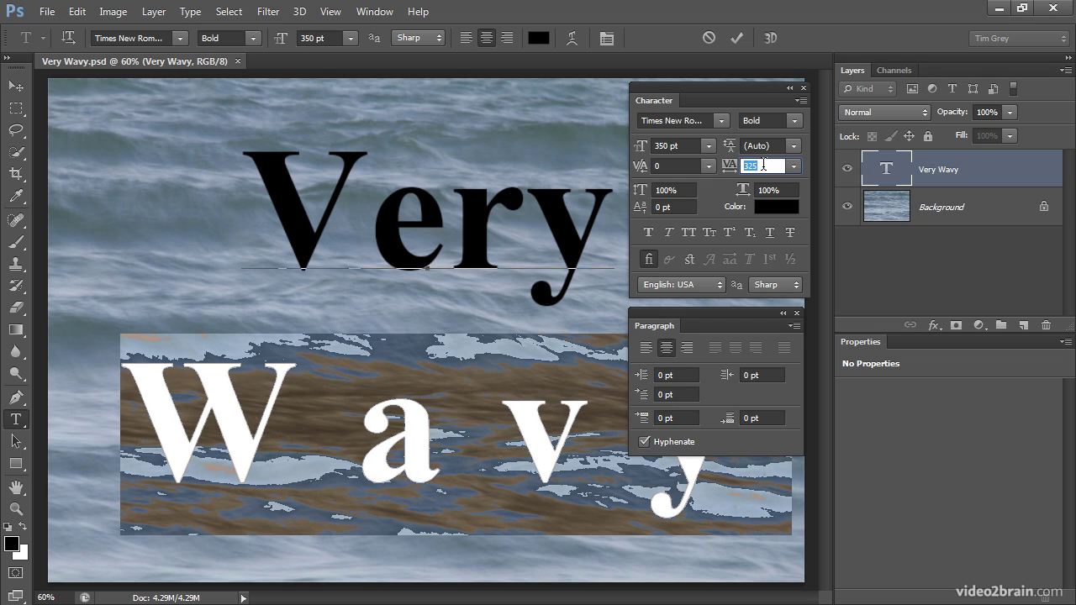
key("Down")
key("Down")
key("Down")
key("Down")
key("Down")
key("Down")
key("Down")
key("Down")
key("Down")
key("Down")
key("Down")
key("Down")
key("Down")
key("Down")
key("Down")
key("Down")
key("Down")
key("Down")
key("Down")
key("Down")
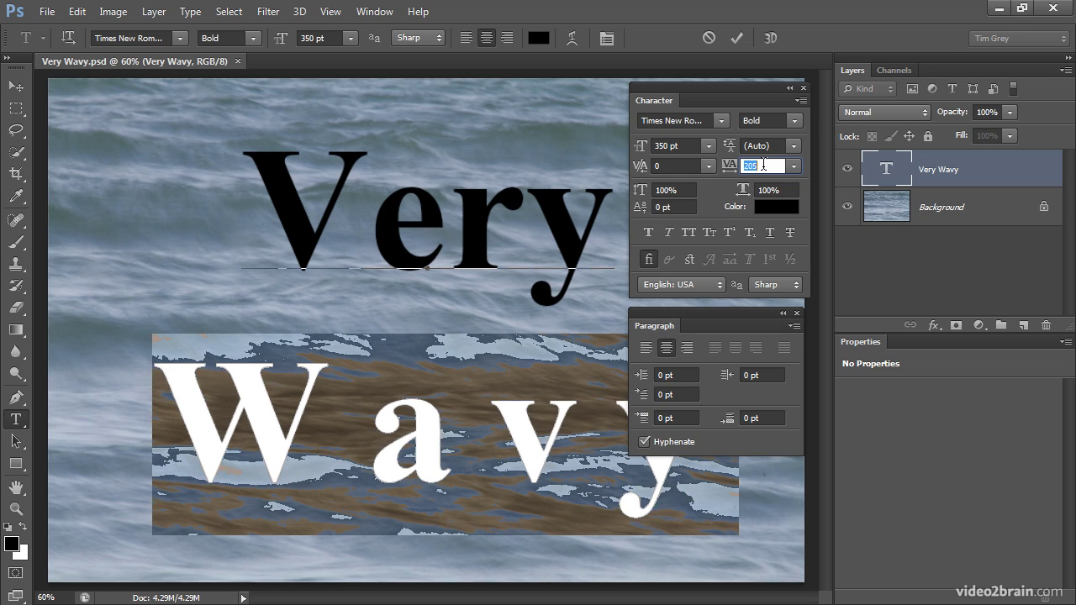
key("Down")
key("Down")
key("Down")
key("Down")
key("Down")
key("Down")
key("Down")
key("Down")
key("Down")
key("Down")
key("Down")
key("Down")
key("Down")
key("Down")
key("Down")
key("Down")
key("Down")
key("Down")
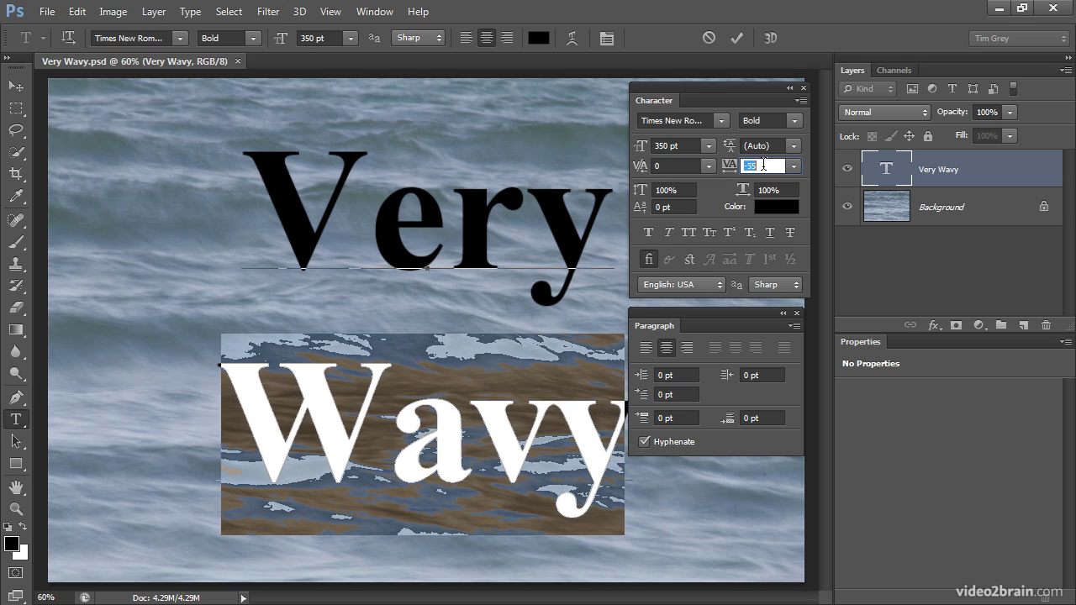
key("Down")
key("Down")
key("Down")
key("Down")
key("Down")
key("Down")
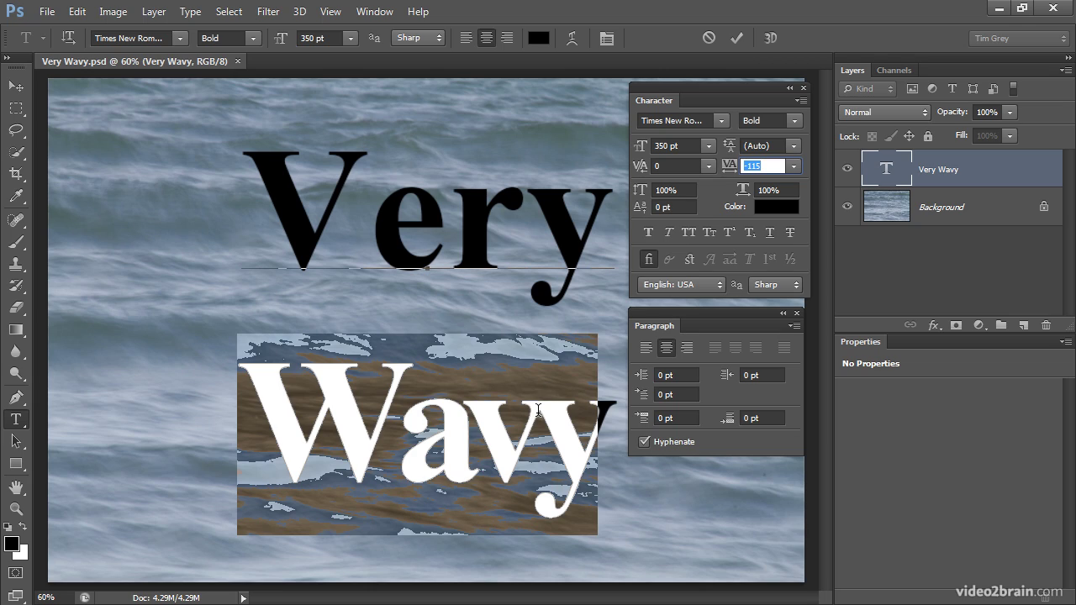
key("Up")
key("Up")
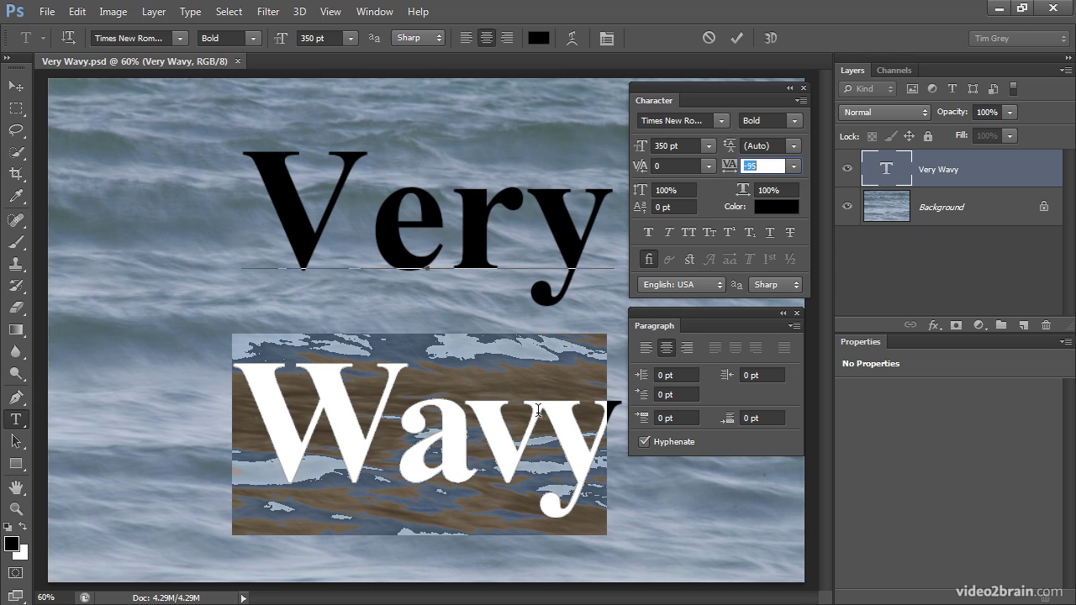
key("Up")
key("Up")
key("Up")
key("Up")
key("Up")
key("Up")
key("Up")
key("Up")
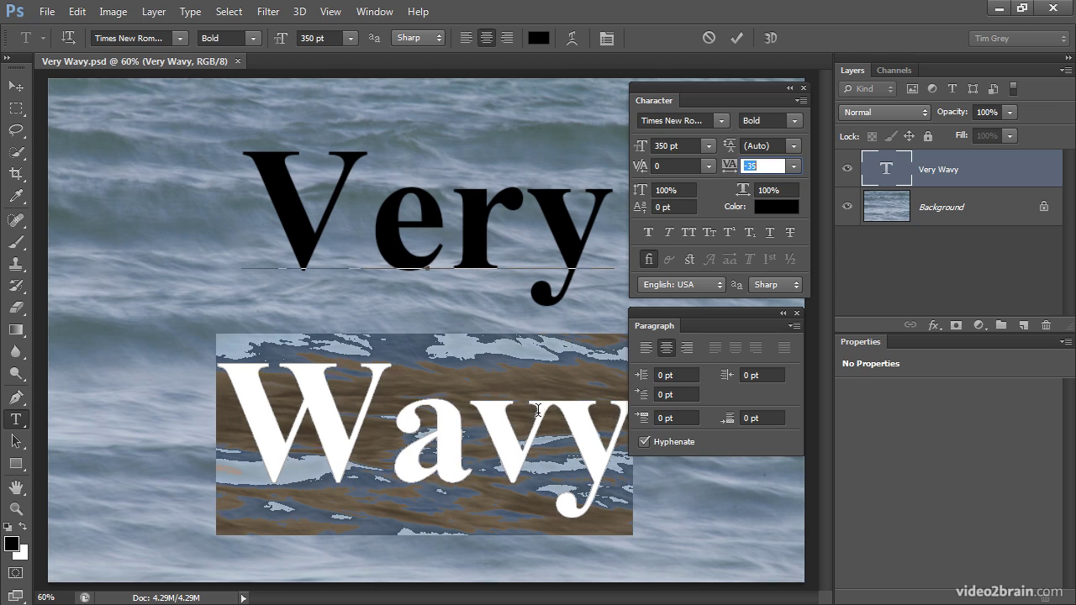
key("Up")
key("Up")
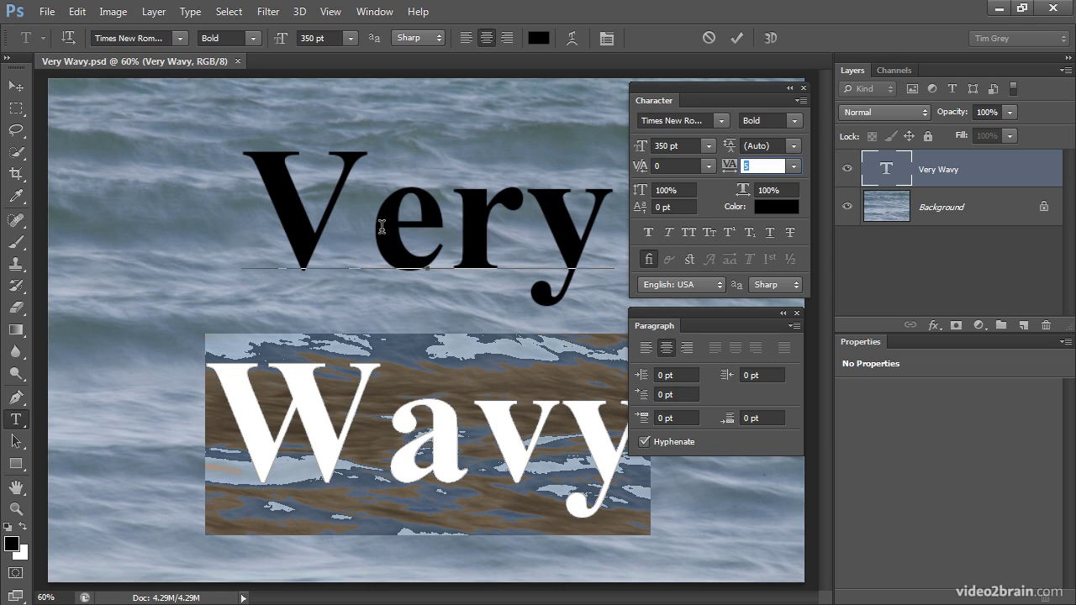
Apply tracking 5 to Very, then place the caret between V and e
left_click_drag(300, 215, 580, 206)
key("Return")
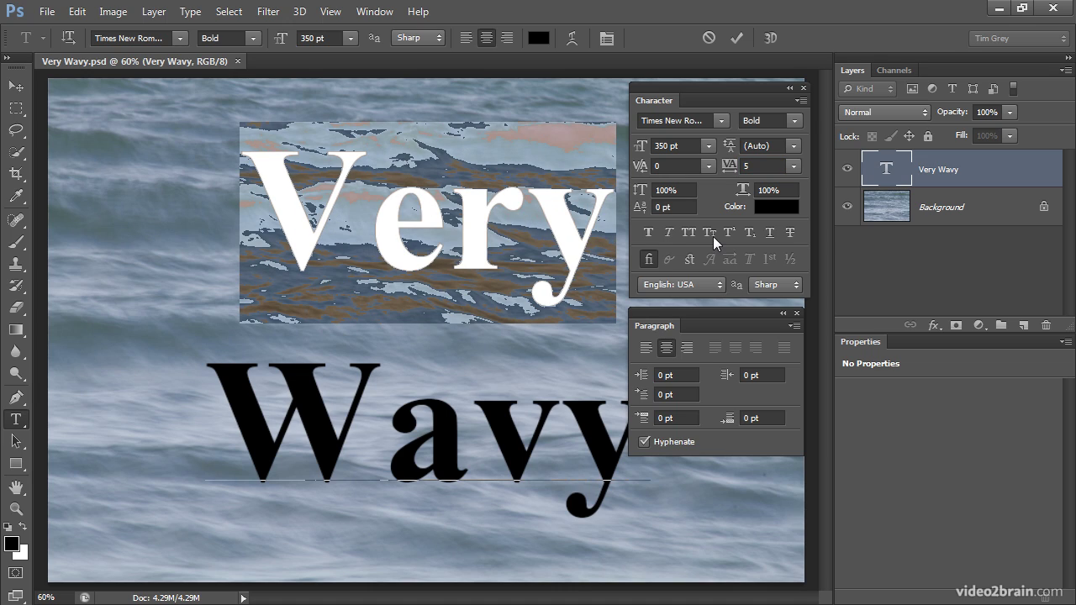
left_click(711, 164)
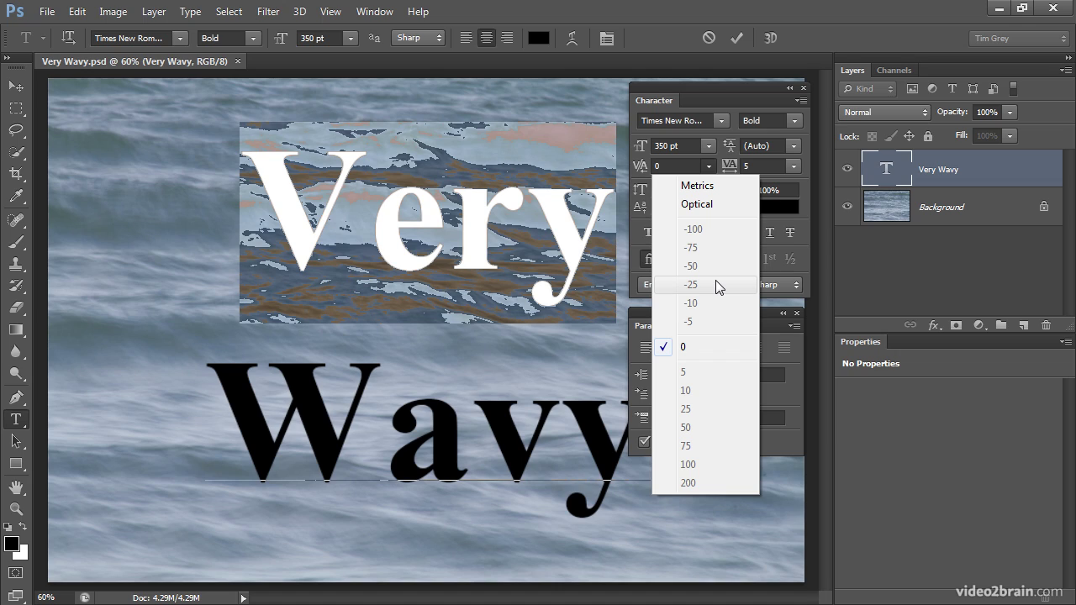
left_click(712, 167)
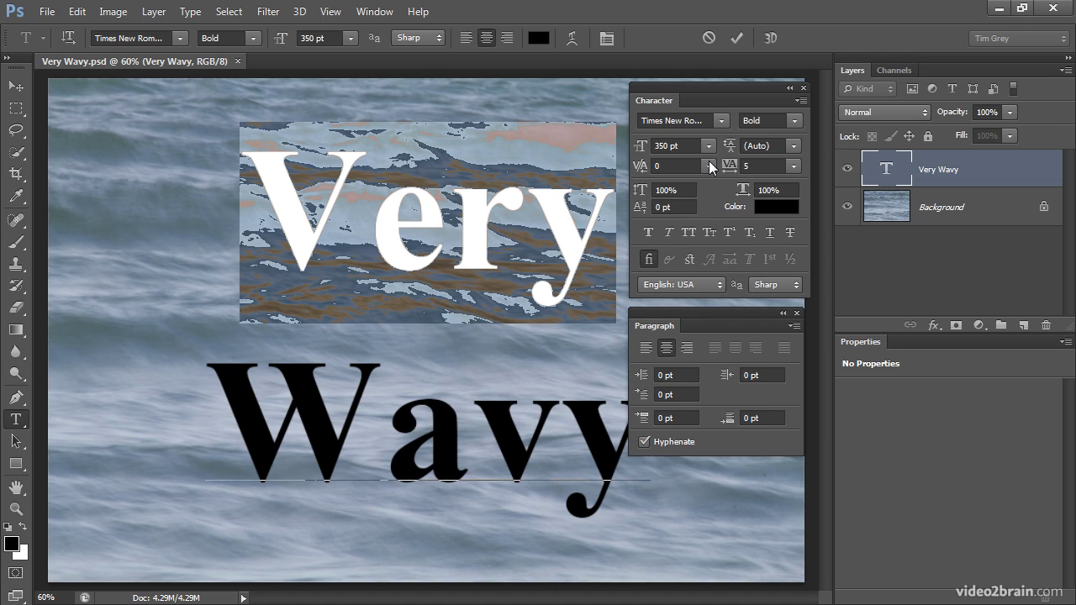
left_click(378, 217)
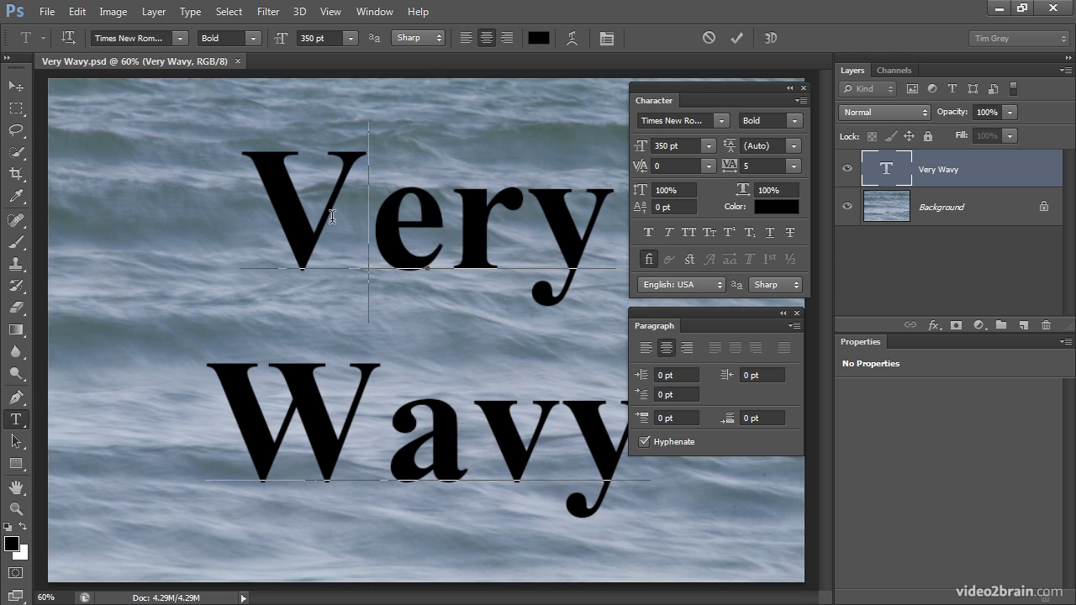
Enter a V–e kerning of 10, then raise it up to 130
left_click(683, 165)
type("10")
key("Return")
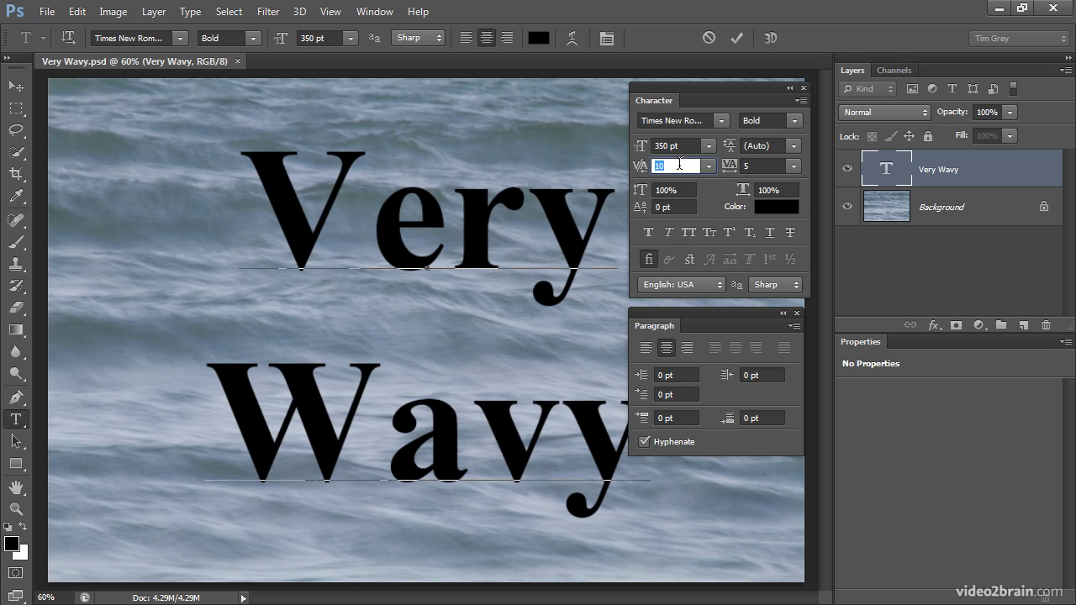
key("Up")
key("Up")
key("Up")
key("Up")
key("Up")
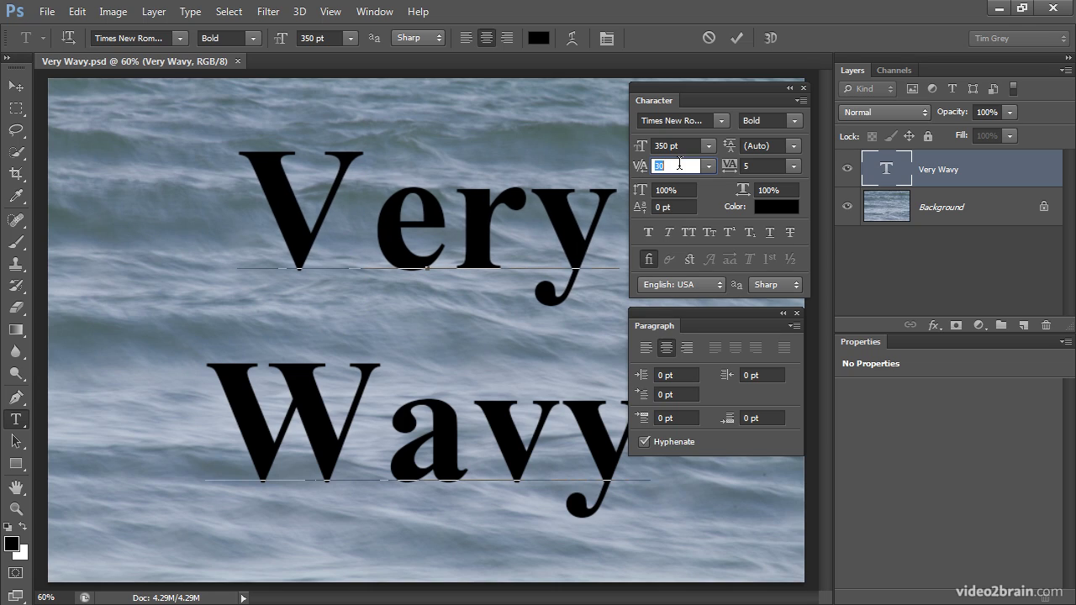
key("Up")
key("Up")
key("Up")
key("Up")
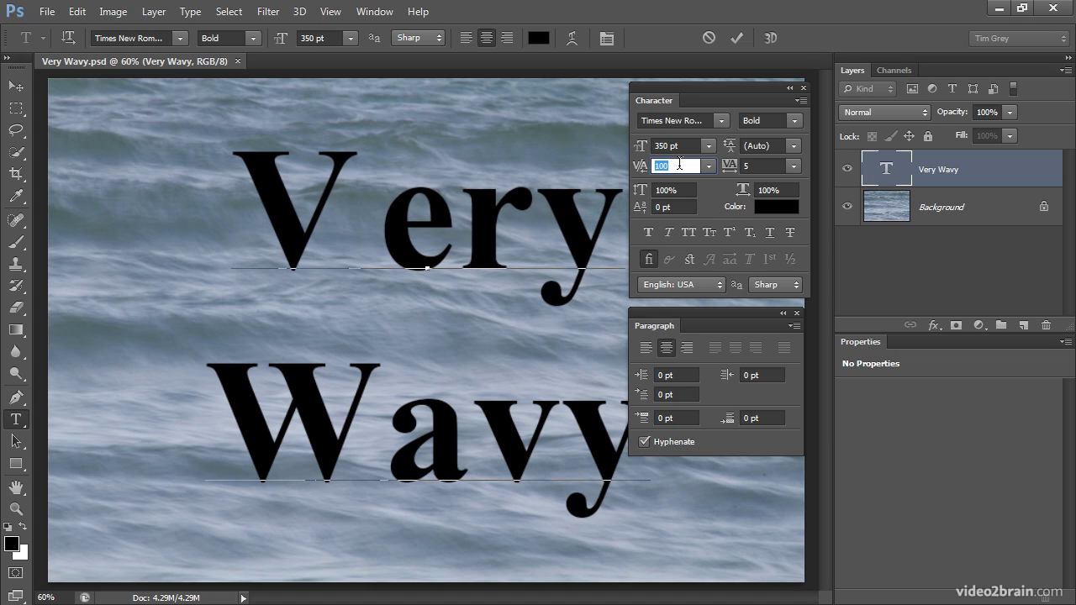
key("Up")
key("Up")
key("Up")
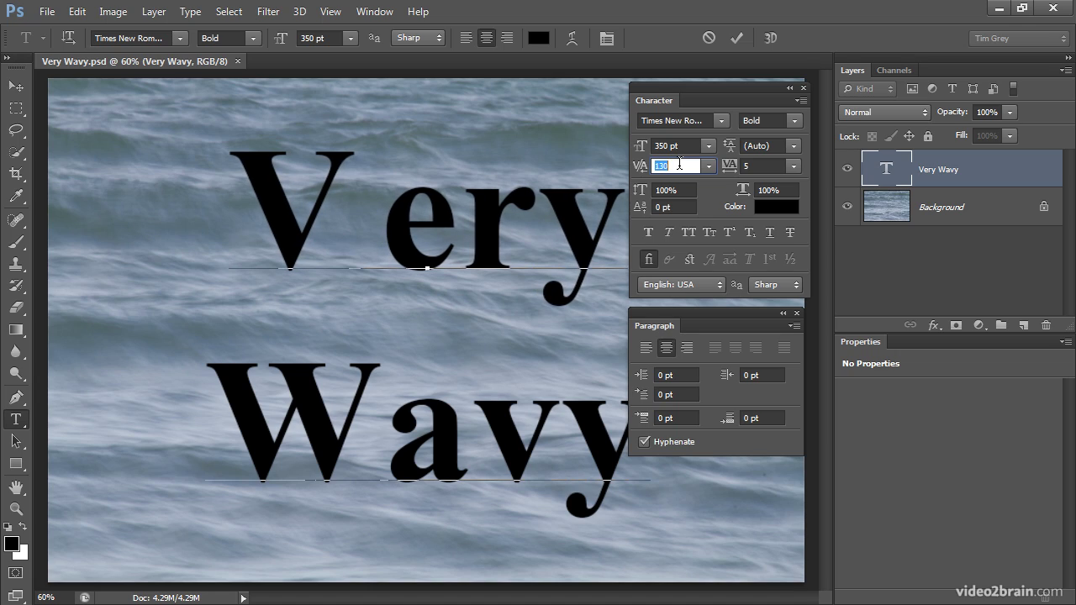
Tighten the V–e kerning through -100 and -230, settling around -200
key("Down")
key("Down")
key("Down")
key("Down")
key("Down")
key("Down")
key("Down")
key("Down")
key("Down")
key("Down")
key("Down")
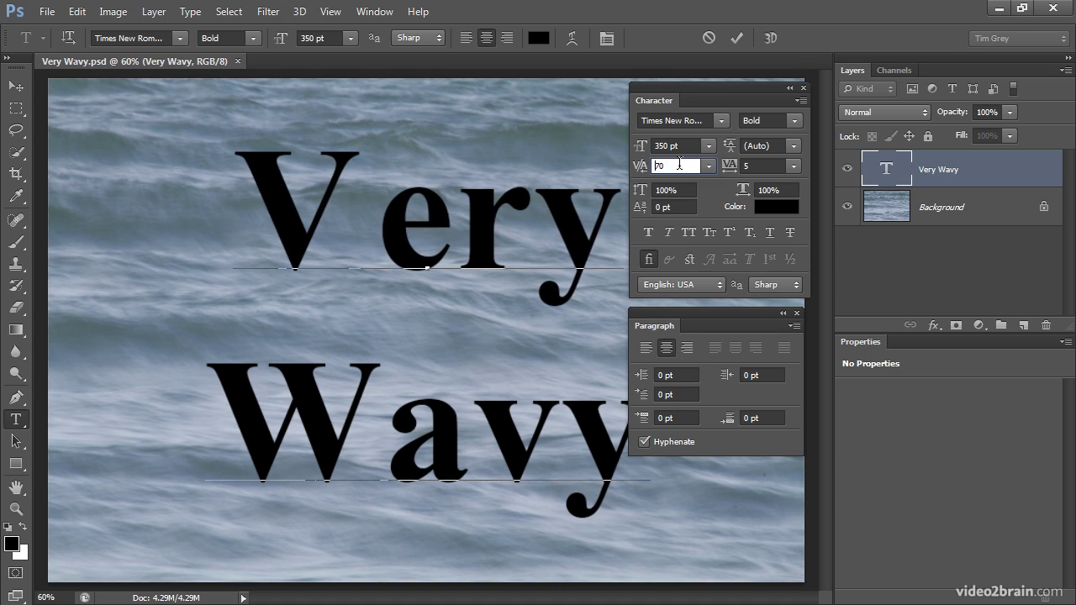
key("Down")
key("Down")
key("Down")
key("Down")
key("Down")
key("Down")
key("Down")
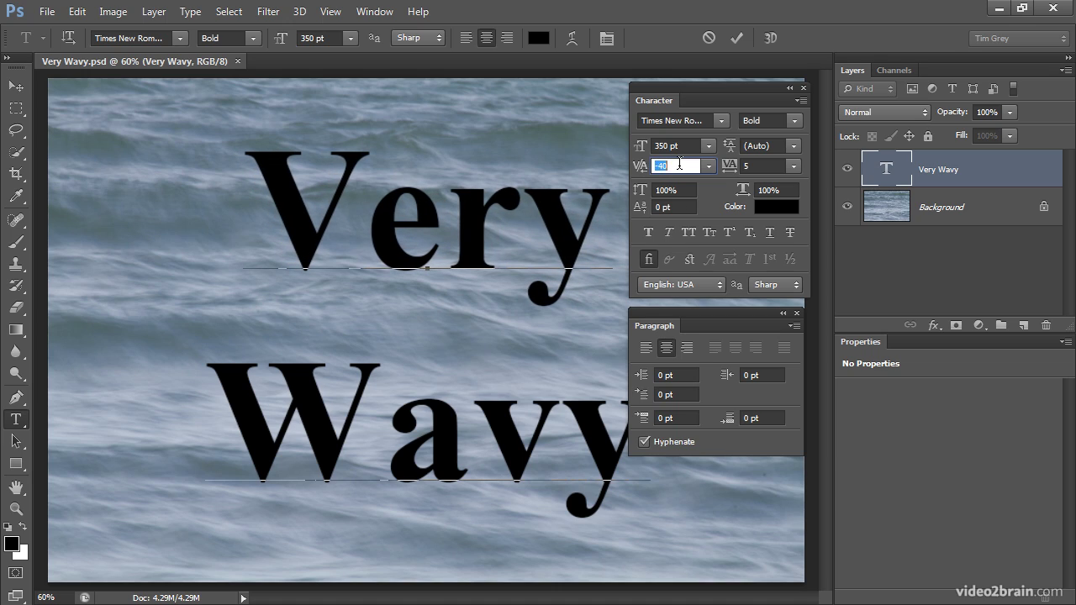
key("Down")
key("Down")
key("Down")
key("Down")
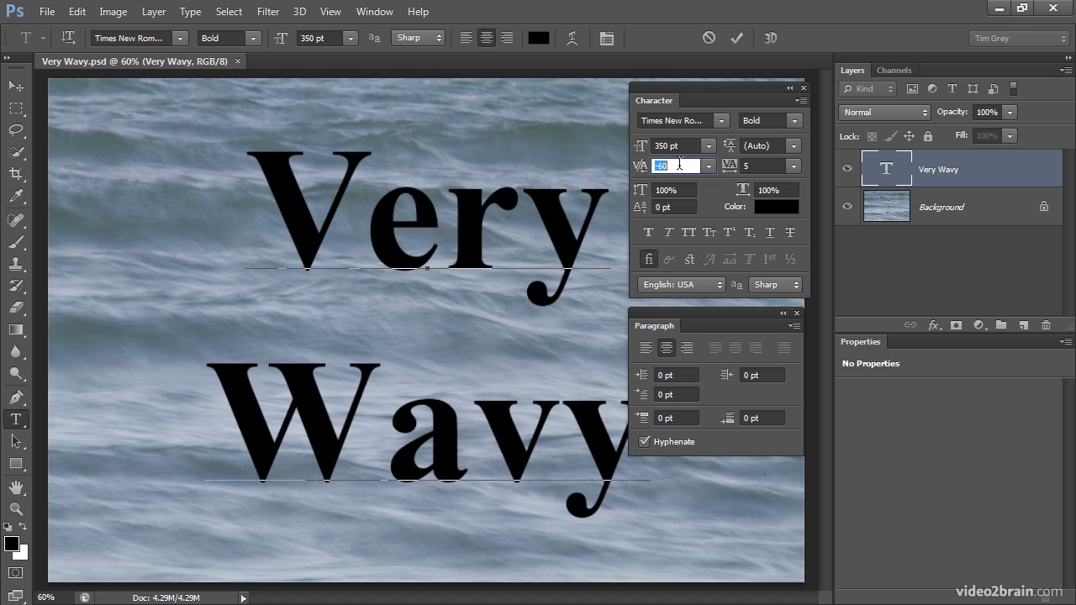
key("Down")
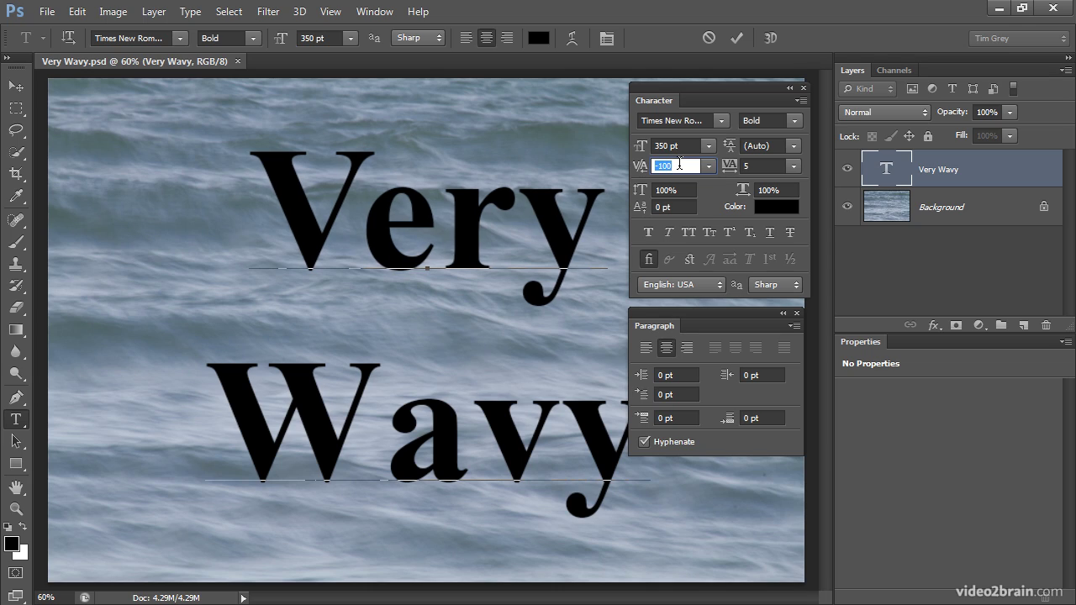
key("Down")
key("Down")
key("Down")
key("Down")
key("Down")
key("Down")
key("Down")
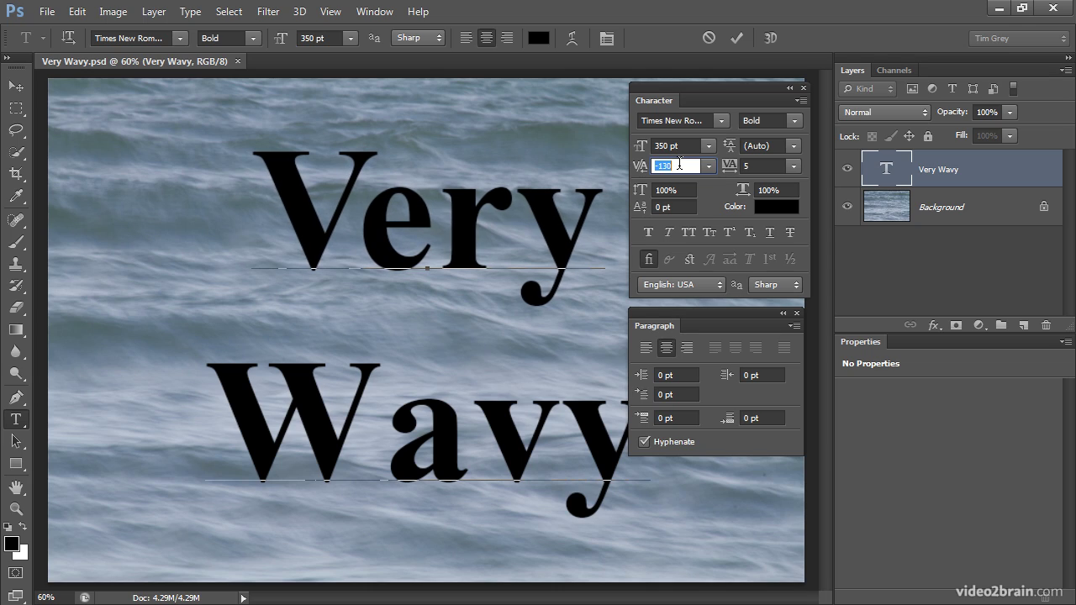
key("Down")
key("Down")
key("Down")
key("Down")
key("Down")
key("Down")
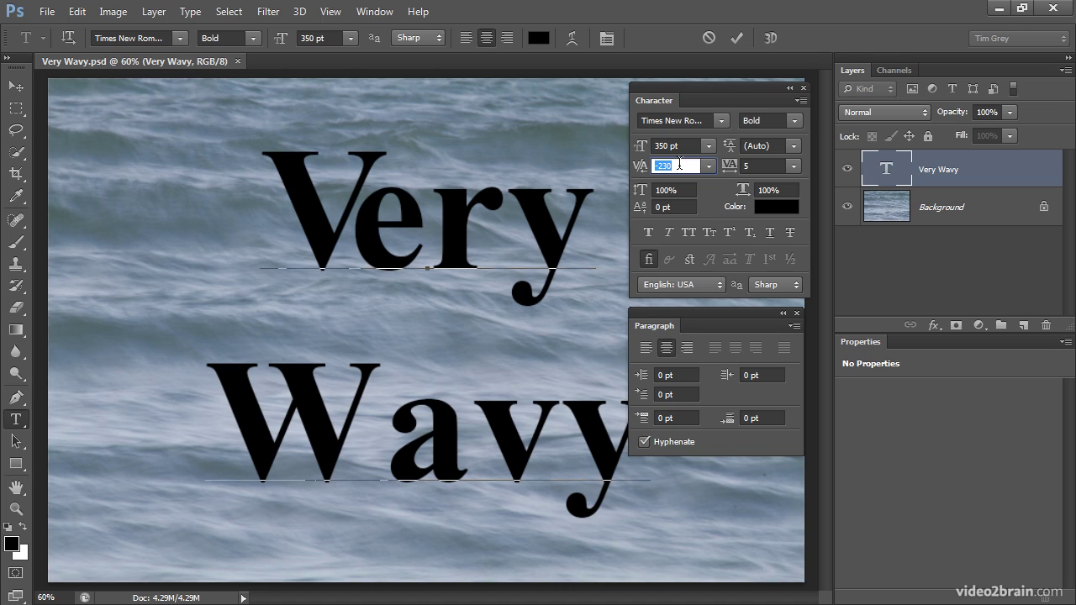
key("Up")
key("Up")
key("Up")
key("Down")
key("Down")
key("Down")
key("Up")
key("Up")
key("Up")
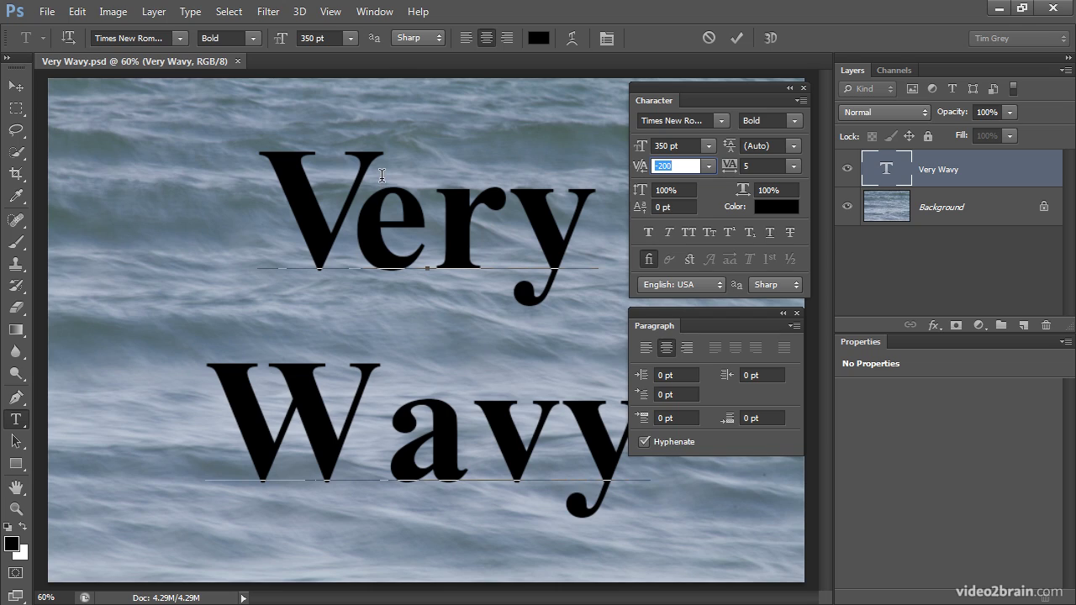
left_click(374, 232)
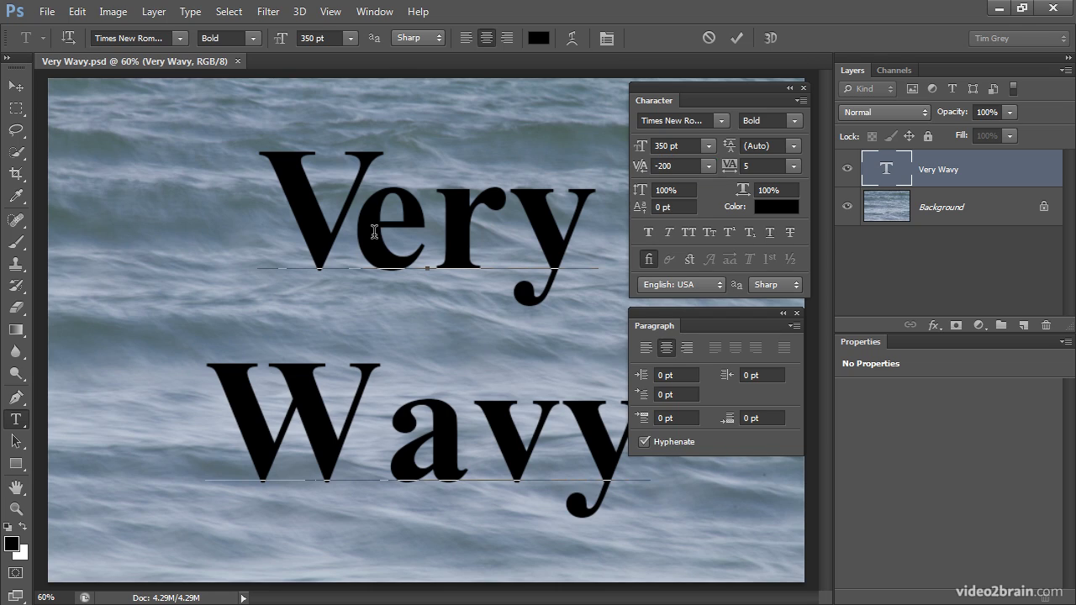